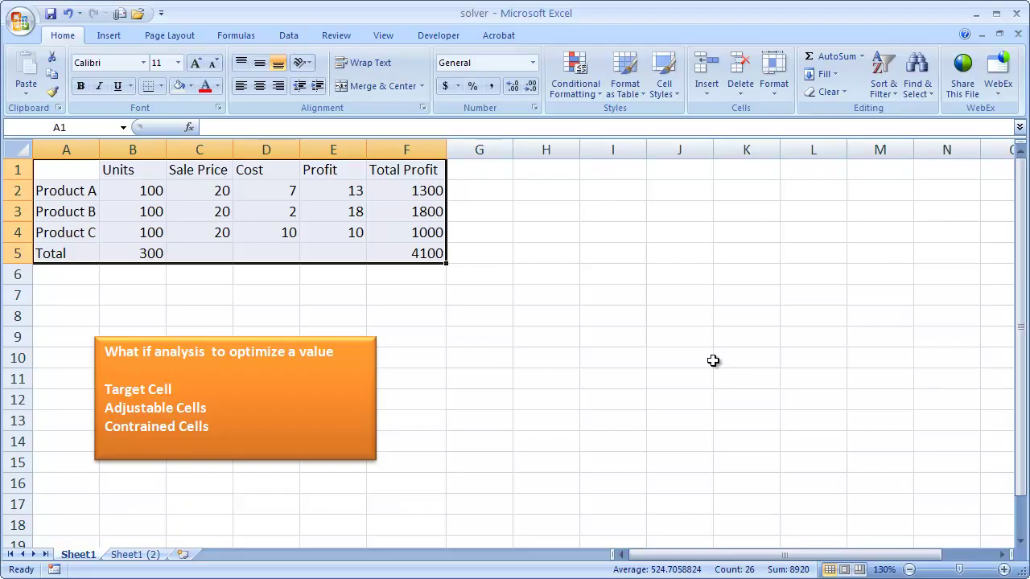
Examine the total profit formula in F5 and the units for Products A, B and C in B2 to B4.
click(713, 361)
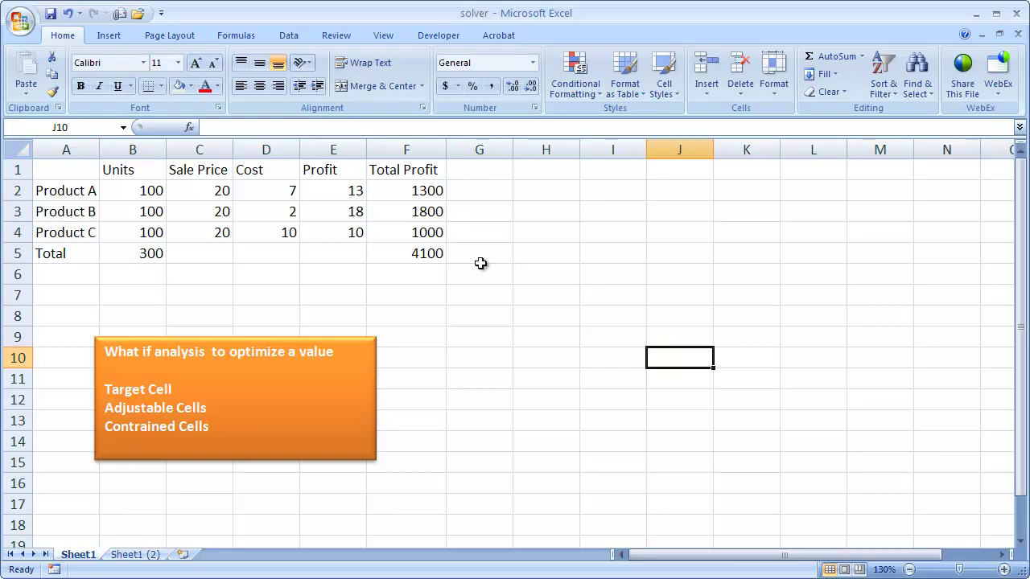
click(405, 252)
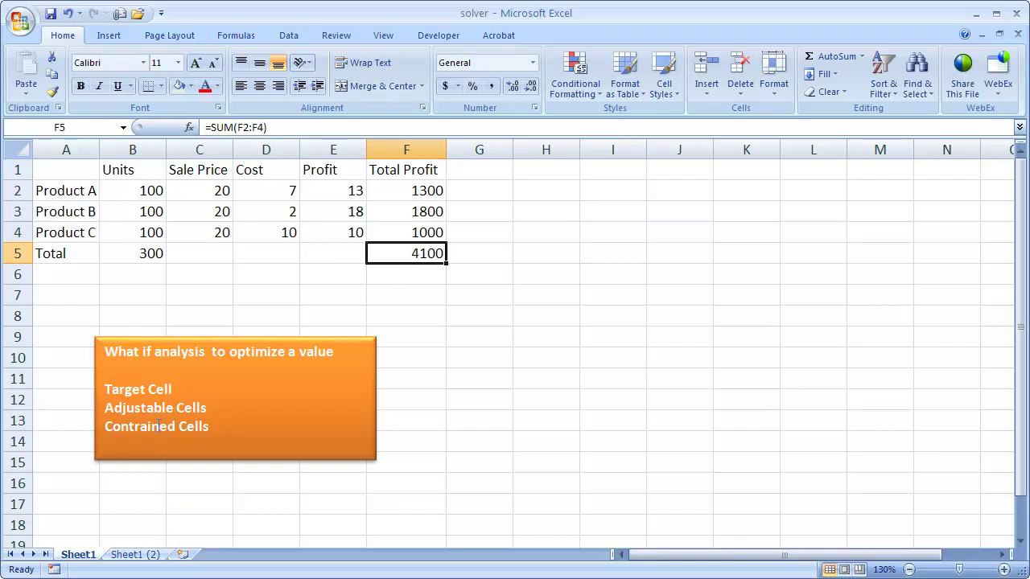
click(140, 193)
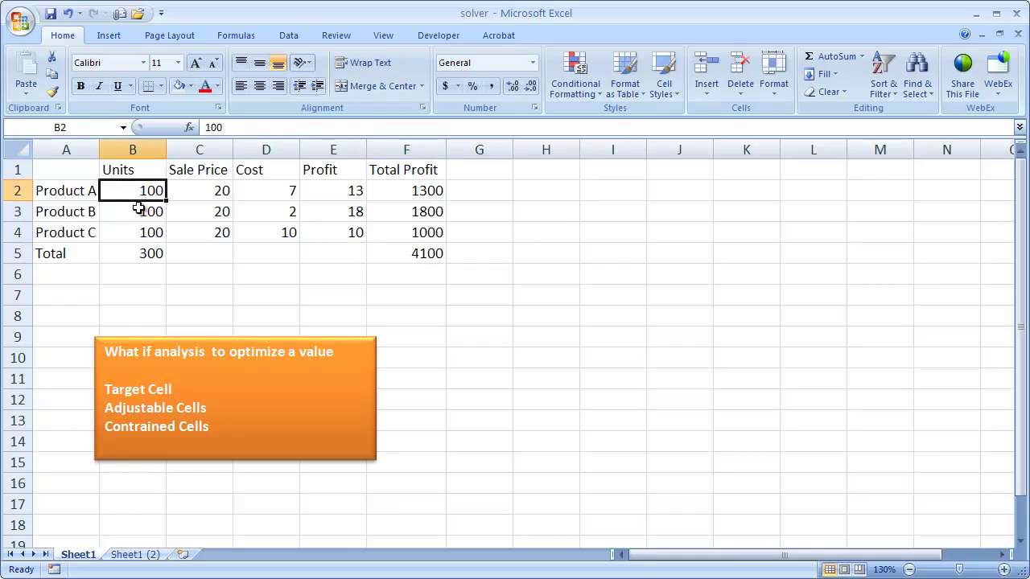
click(139, 209)
click(136, 235)
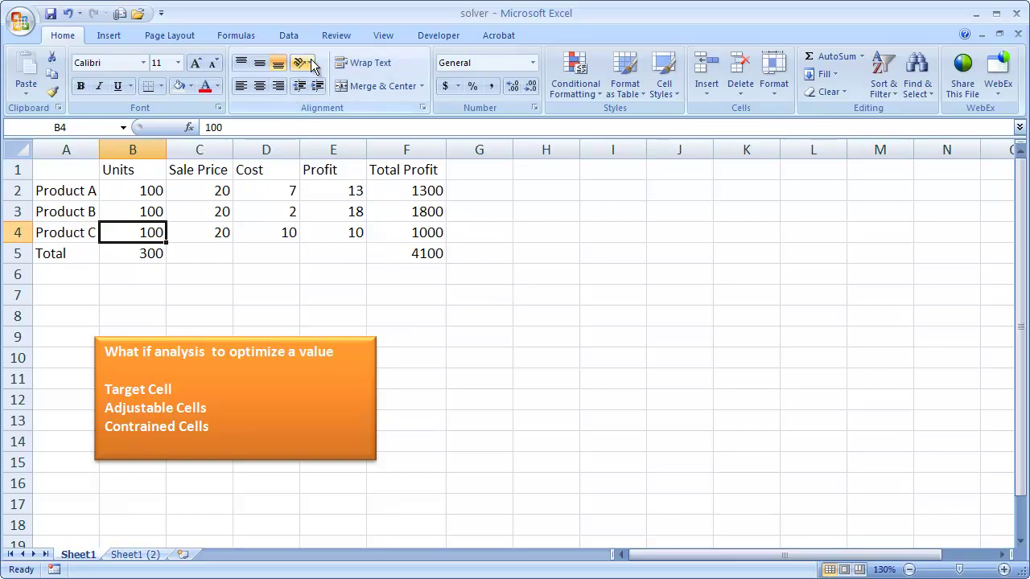
Run Solver with its existing parameters to maximize total profit in F5 by changing B2:B4.
click(291, 38)
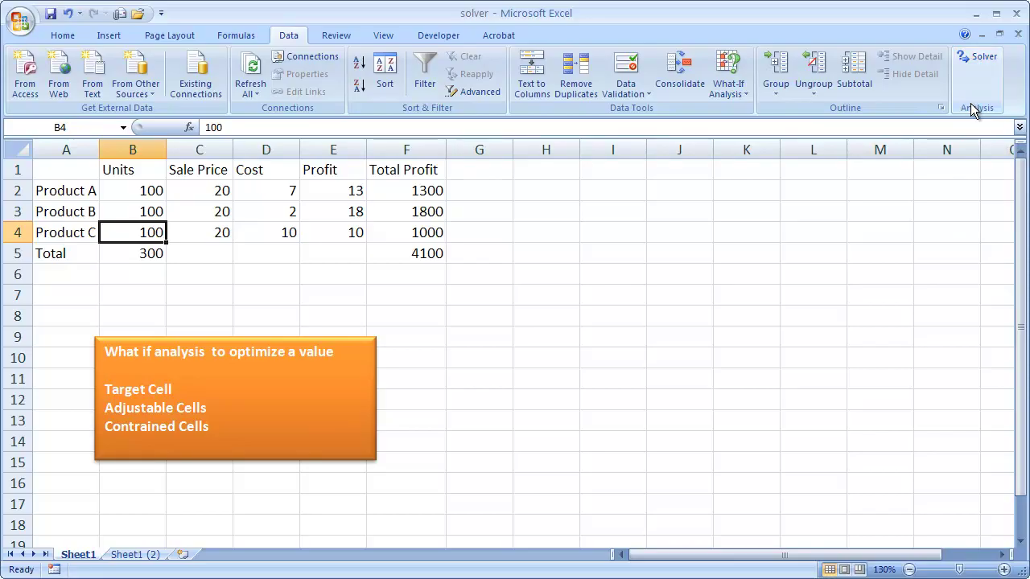
click(975, 57)
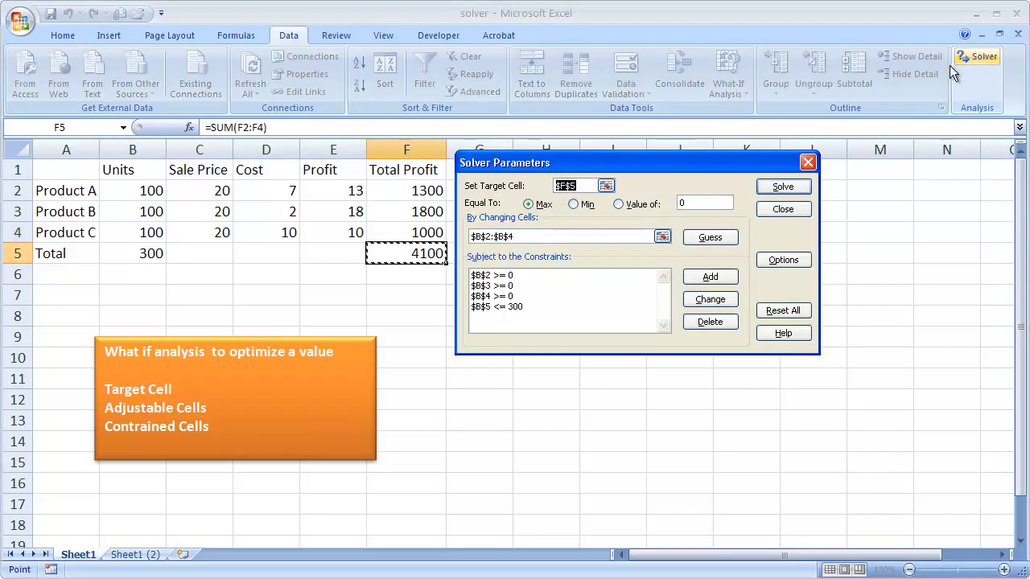
drag(667, 166, 729, 232)
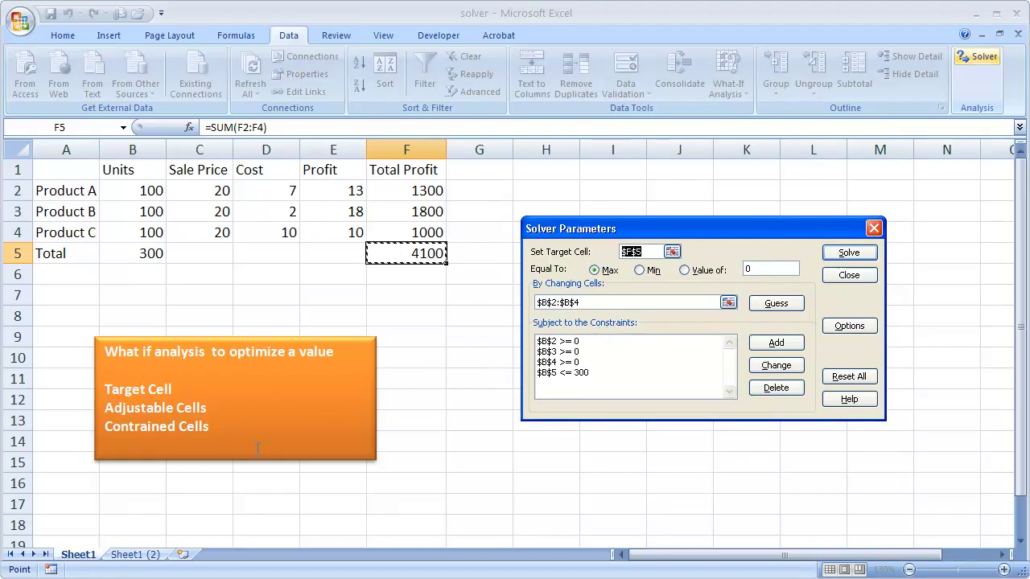
click(850, 253)
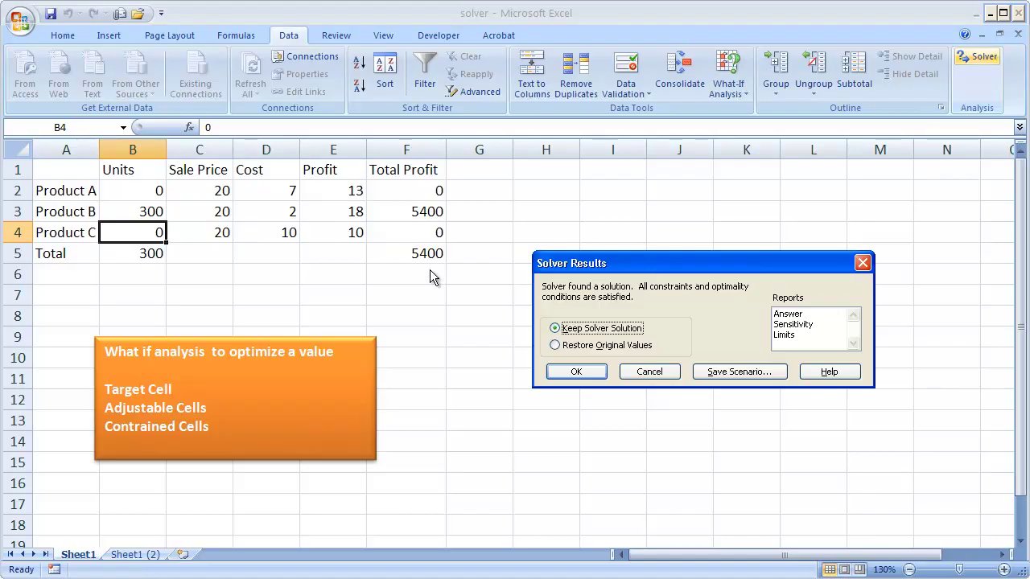
Keep the Solver solution with an Answer report and open the generated report sheet.
drag(603, 265, 545, 210)
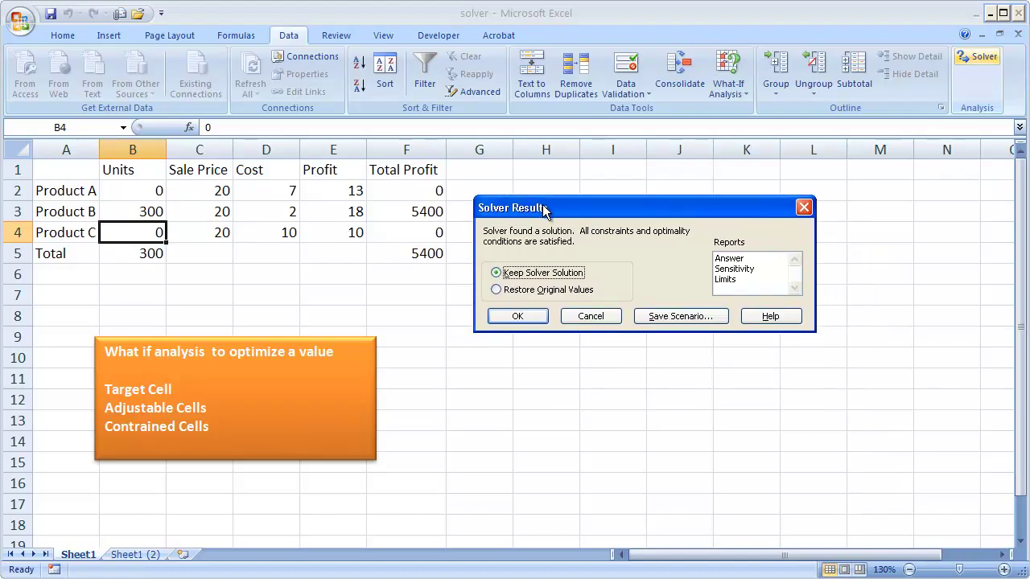
click(733, 260)
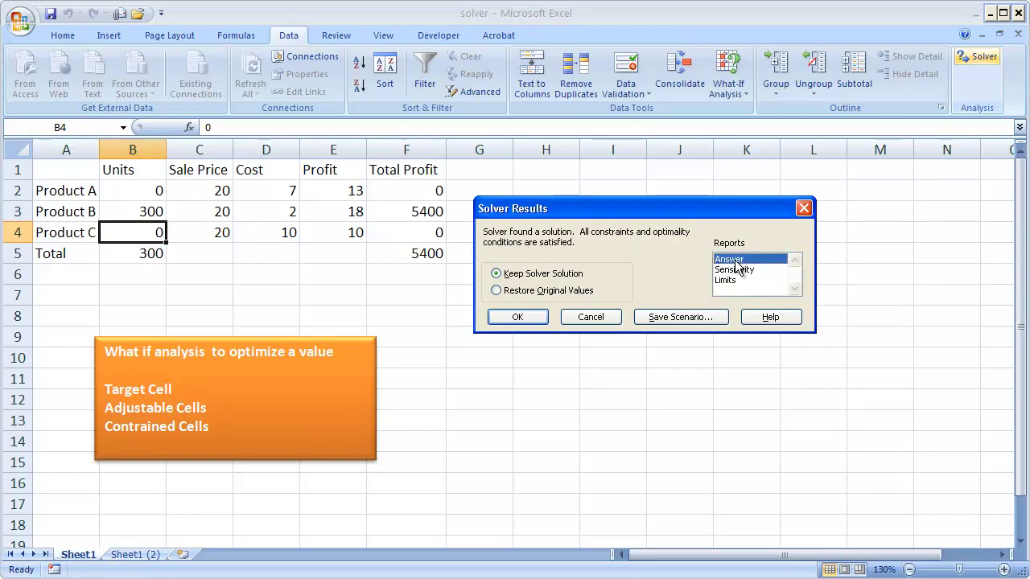
click(517, 317)
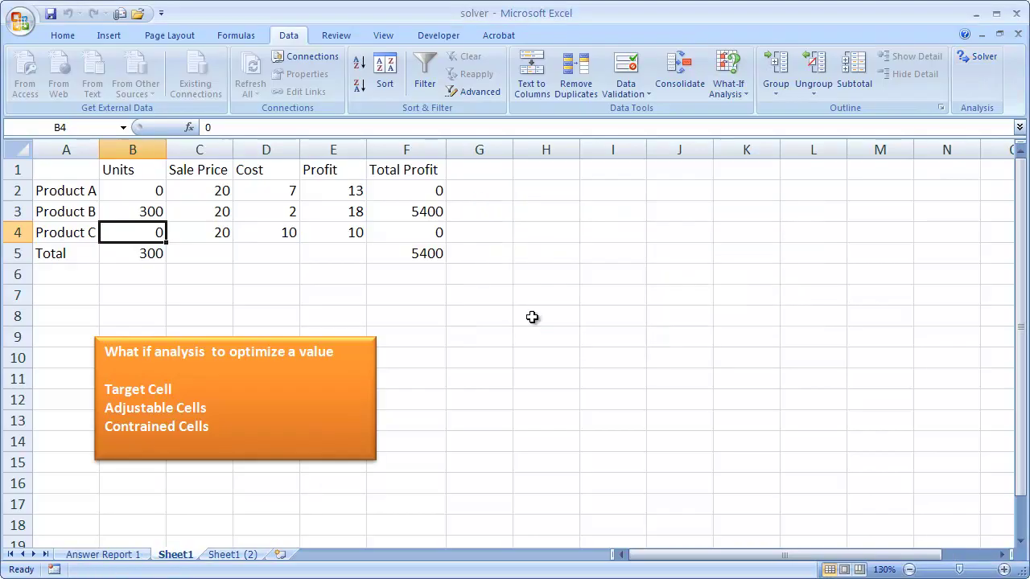
click(85, 554)
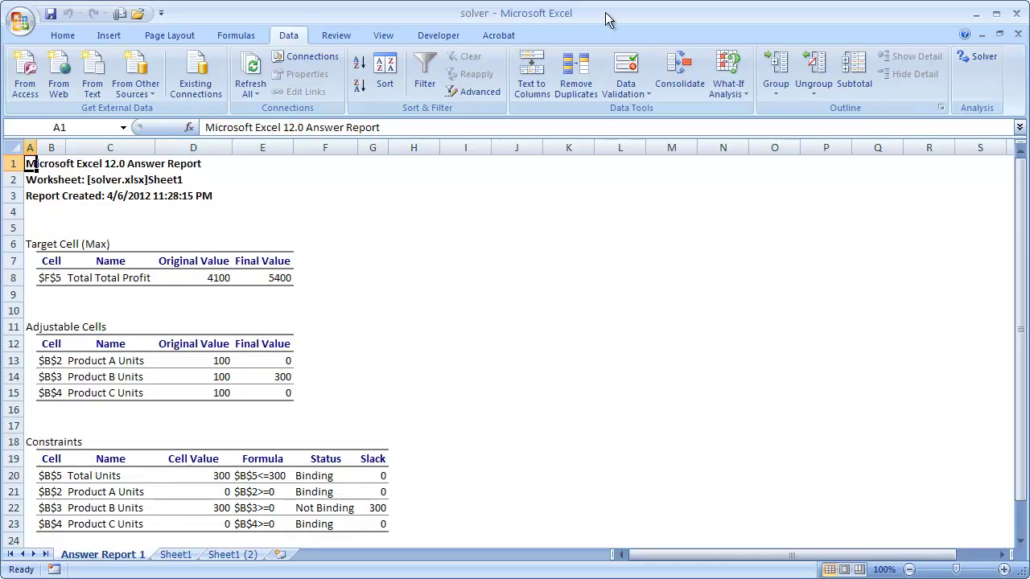
Disable the Solver Add-in through the Excel add-ins settings.
click(20, 23)
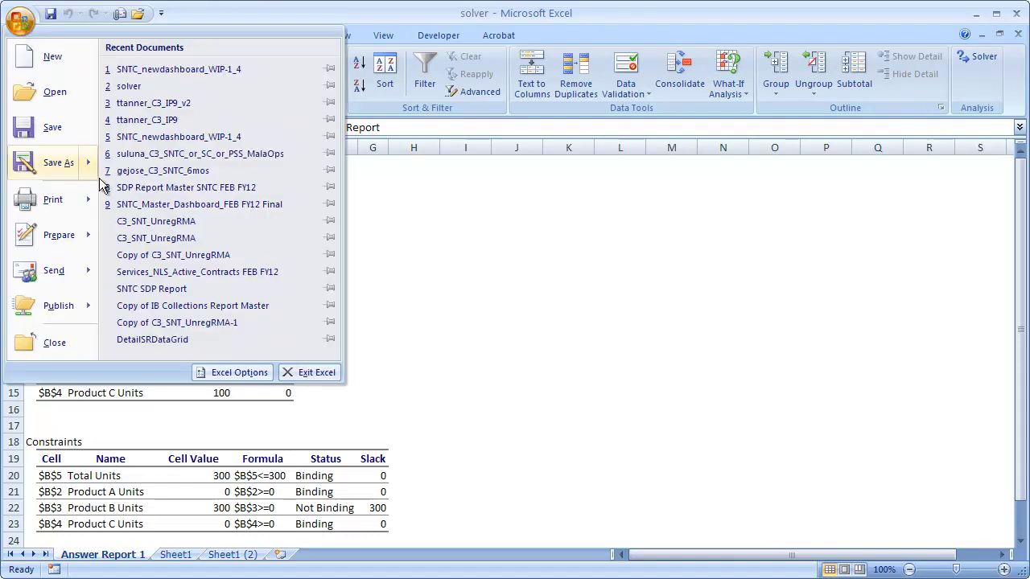
click(238, 372)
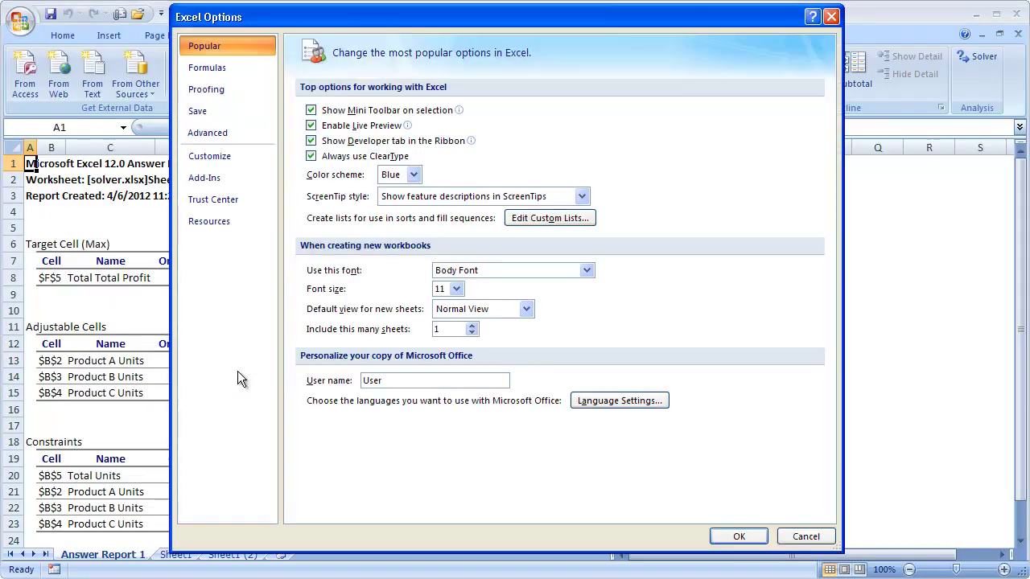
click(214, 182)
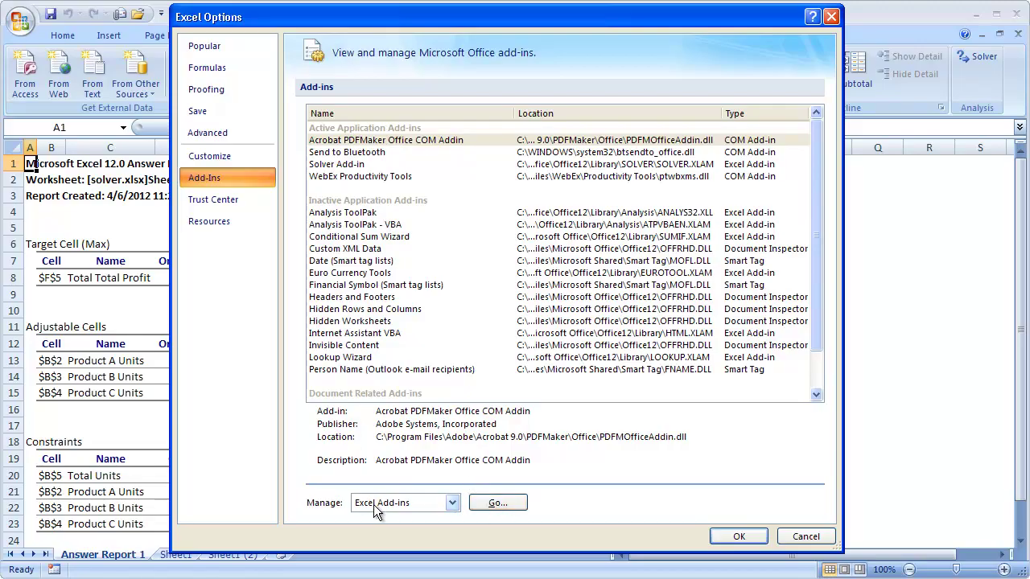
click(496, 505)
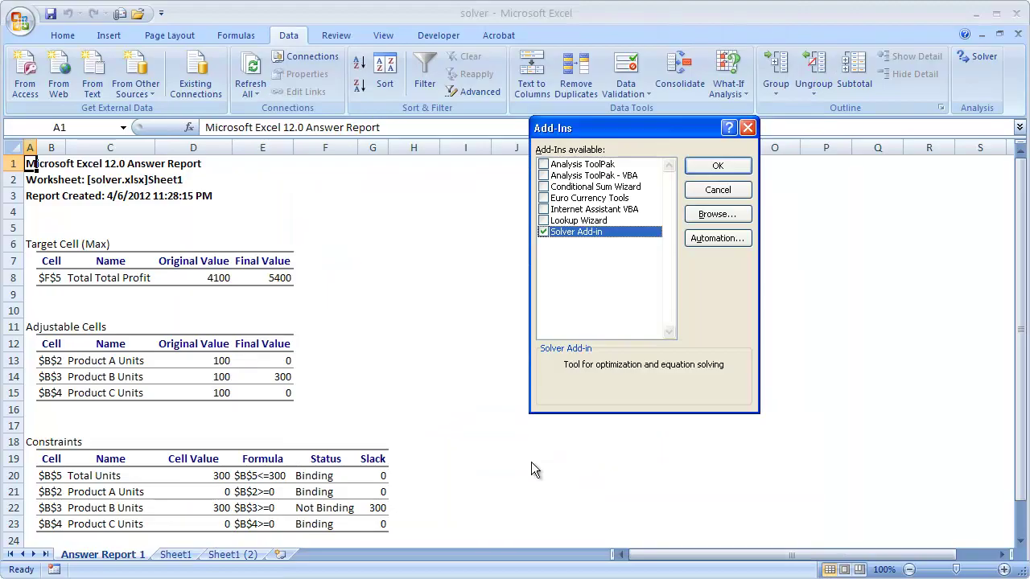
drag(601, 130, 654, 68)
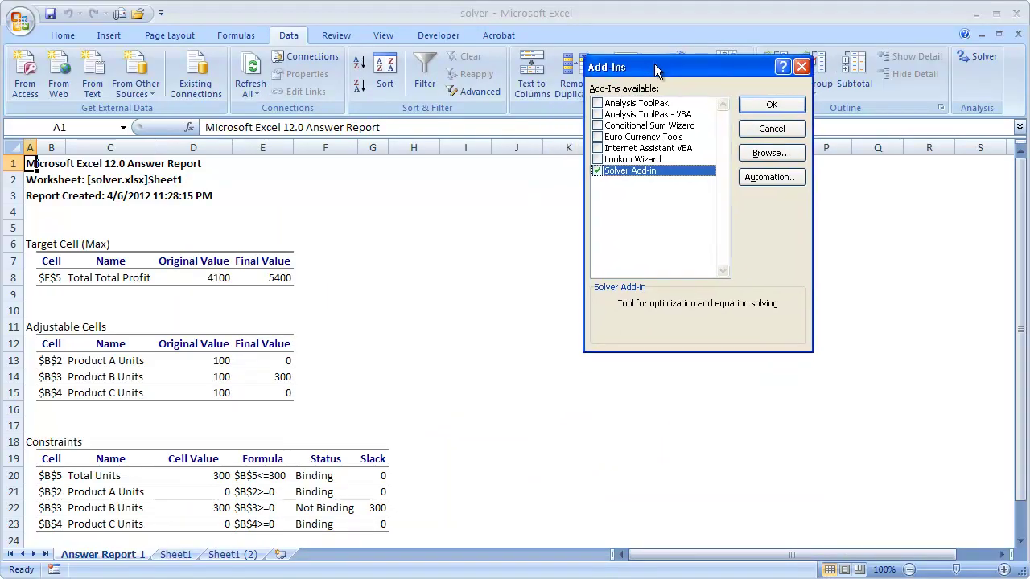
click(597, 170)
click(777, 106)
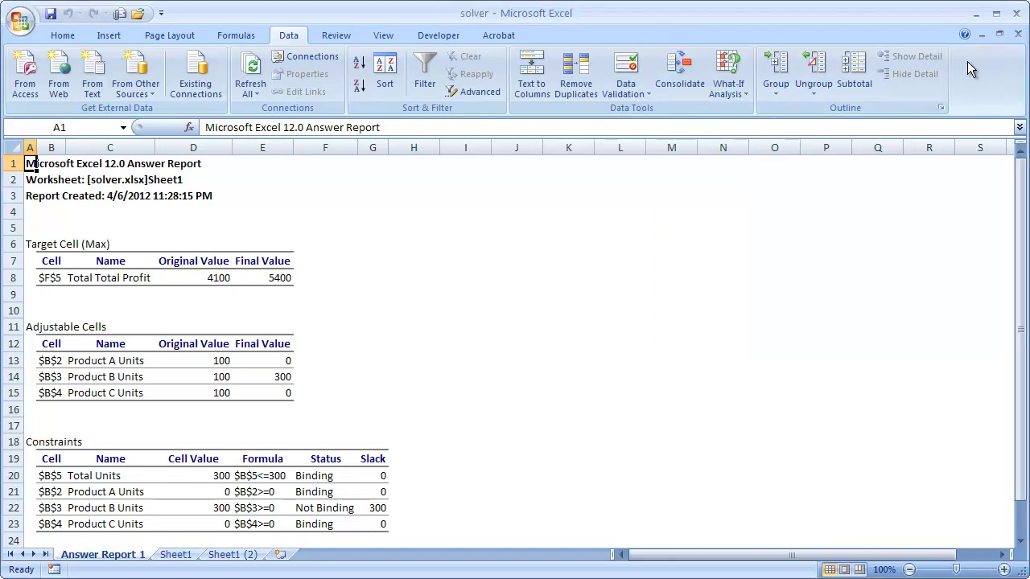
Enable the Solver Add-in through the Excel add-ins settings.
click(20, 24)
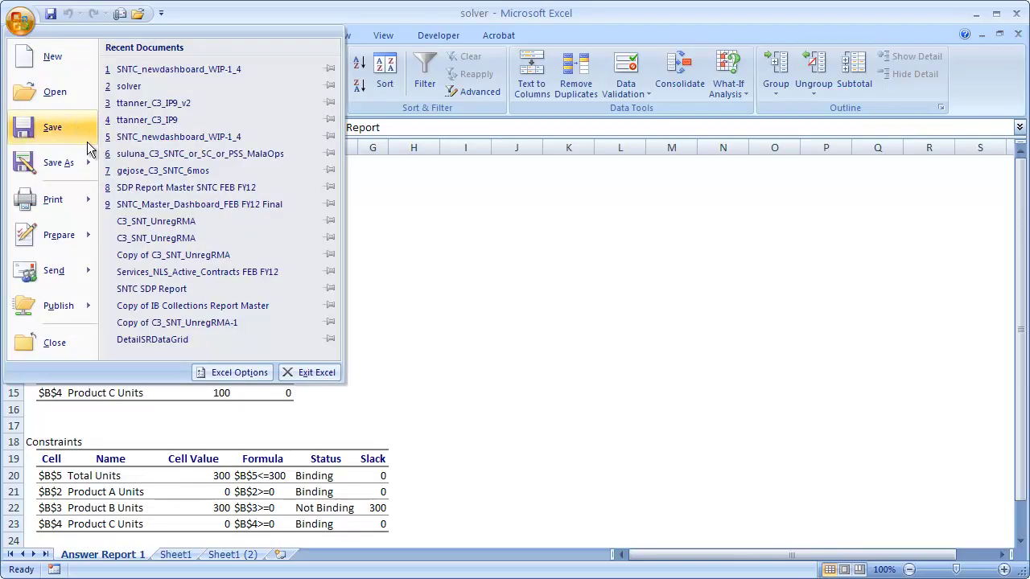
click(231, 373)
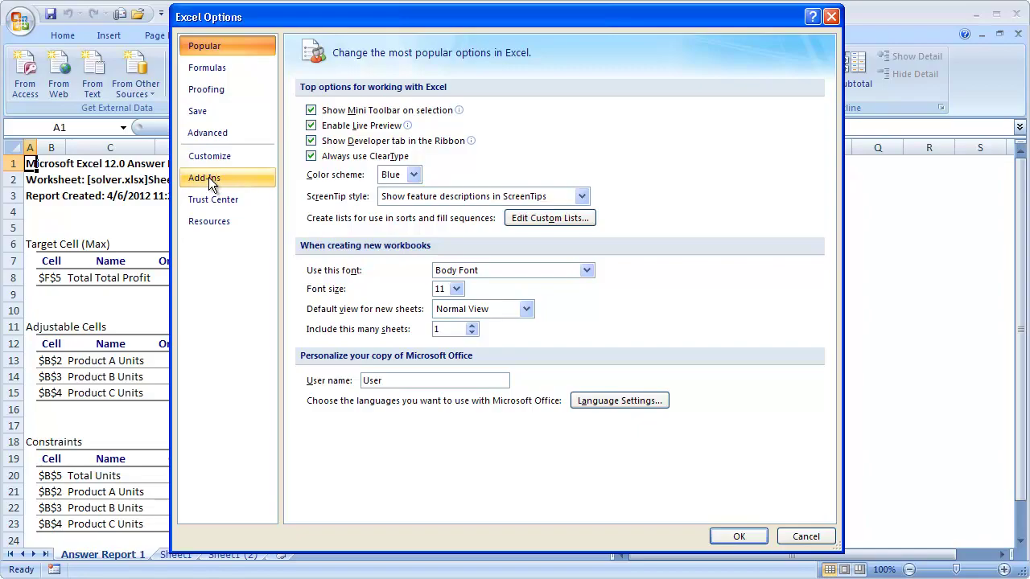
click(208, 177)
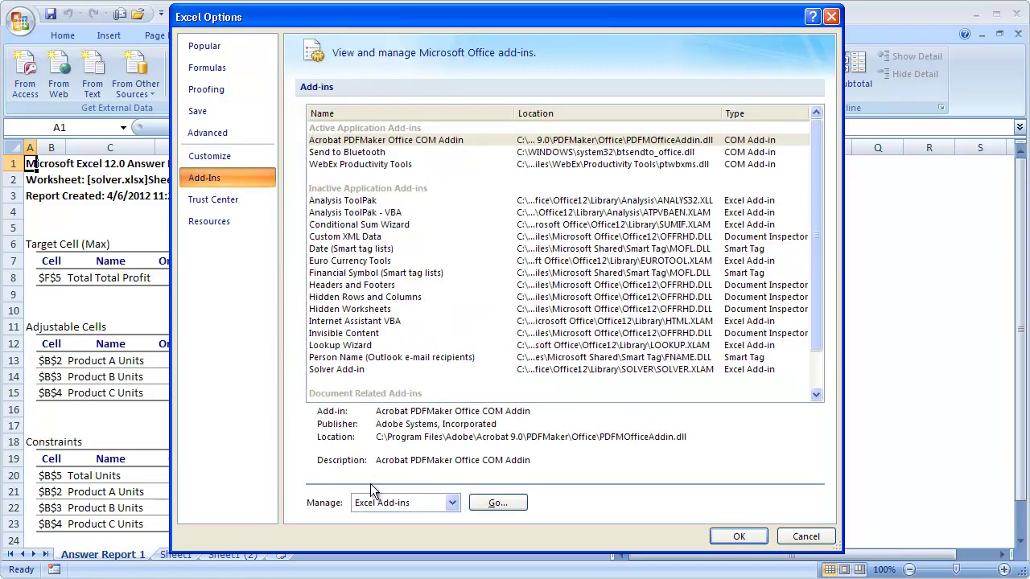
click(497, 502)
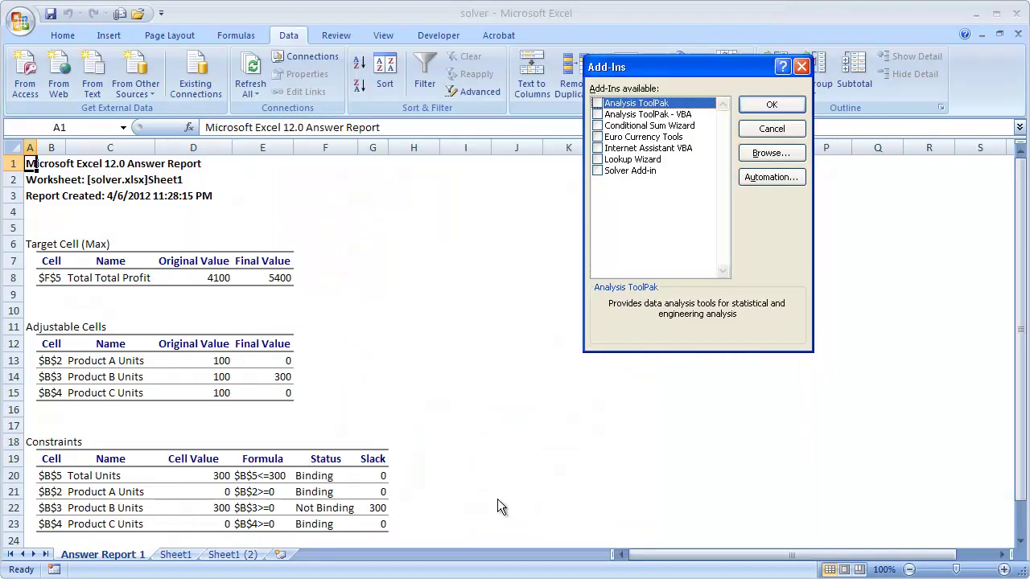
click(595, 170)
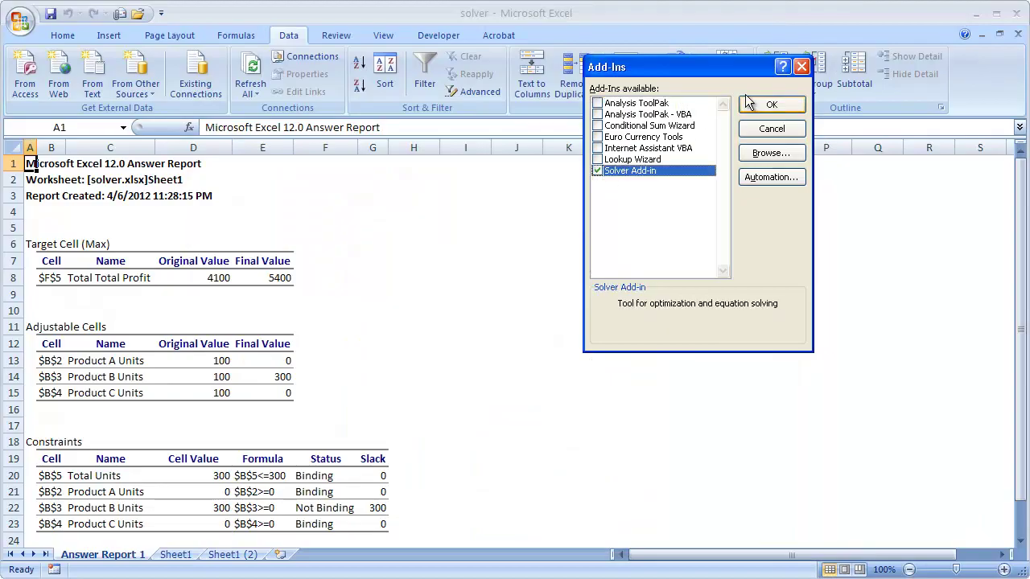
click(769, 104)
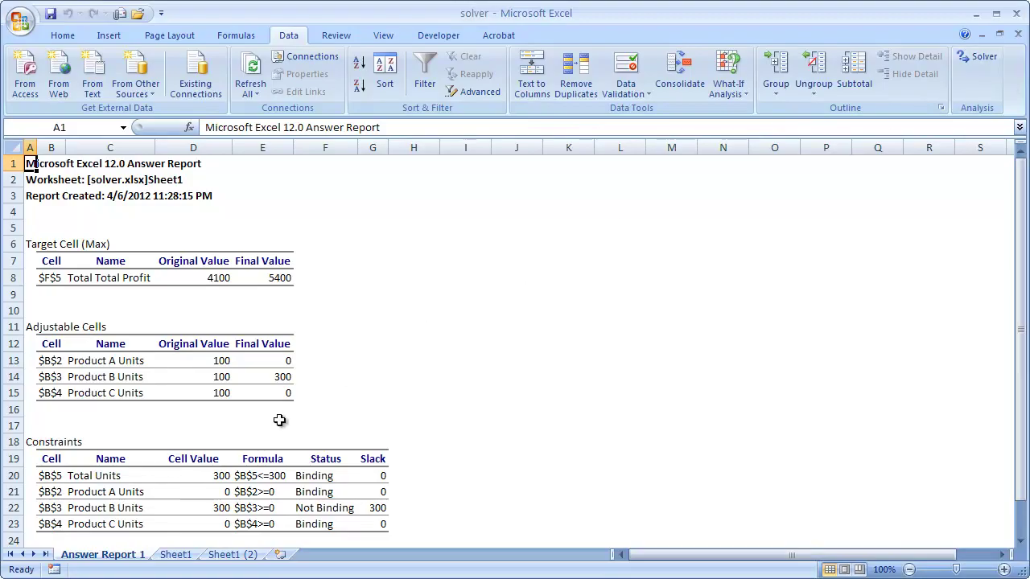
Delete the Answer Report 1 worksheet from the workbook.
right_click(99, 556)
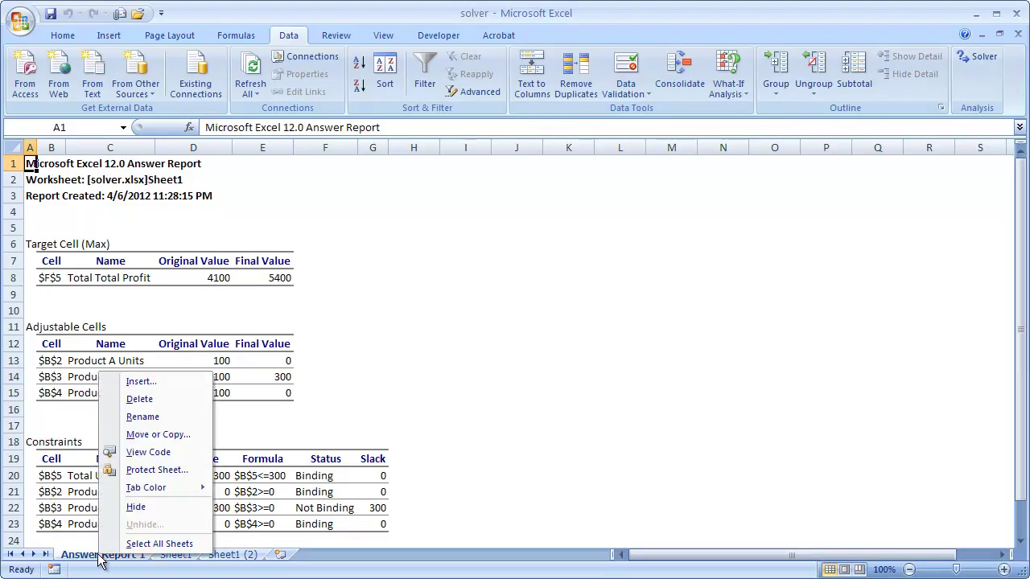
click(172, 397)
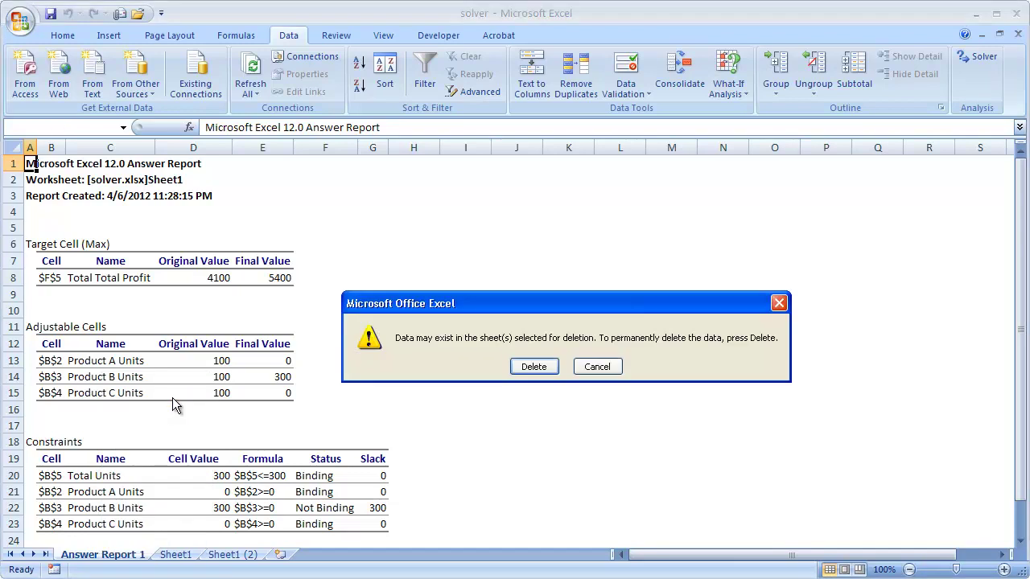
click(553, 374)
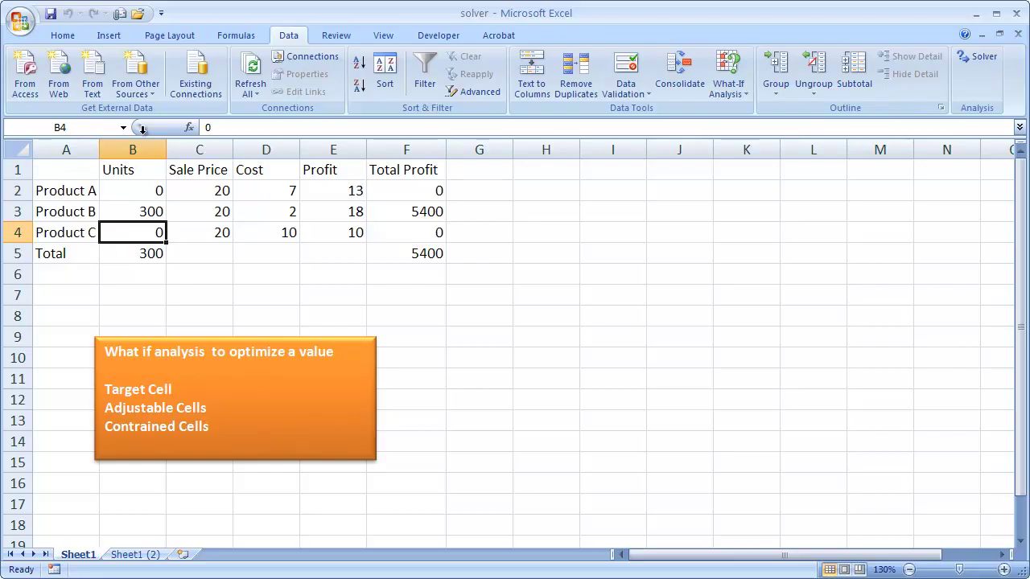
Switch to the Sheet1 (2) worksheet and open its Solver parameters clear of the product table.
click(131, 555)
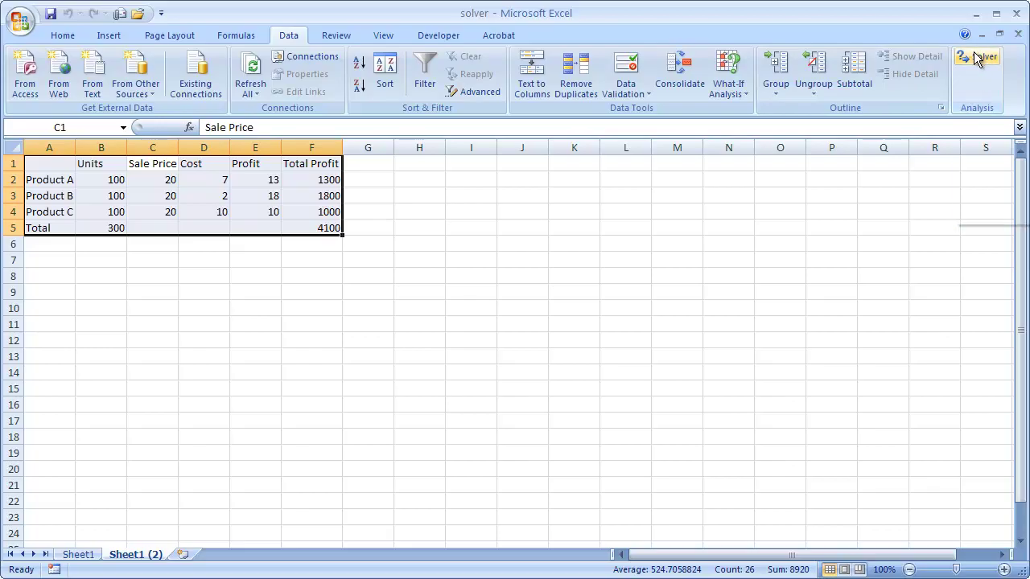
click(246, 196)
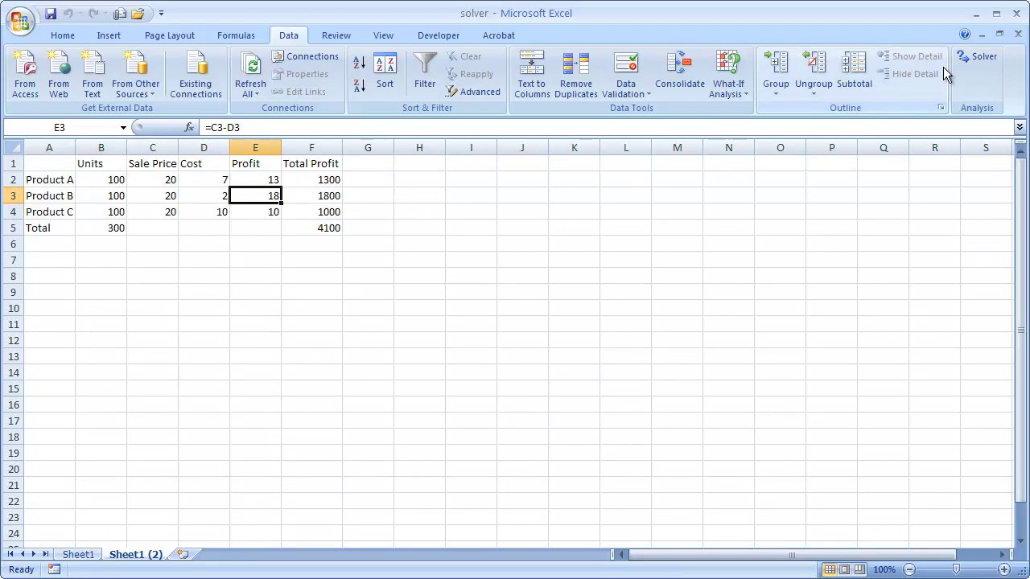
click(968, 54)
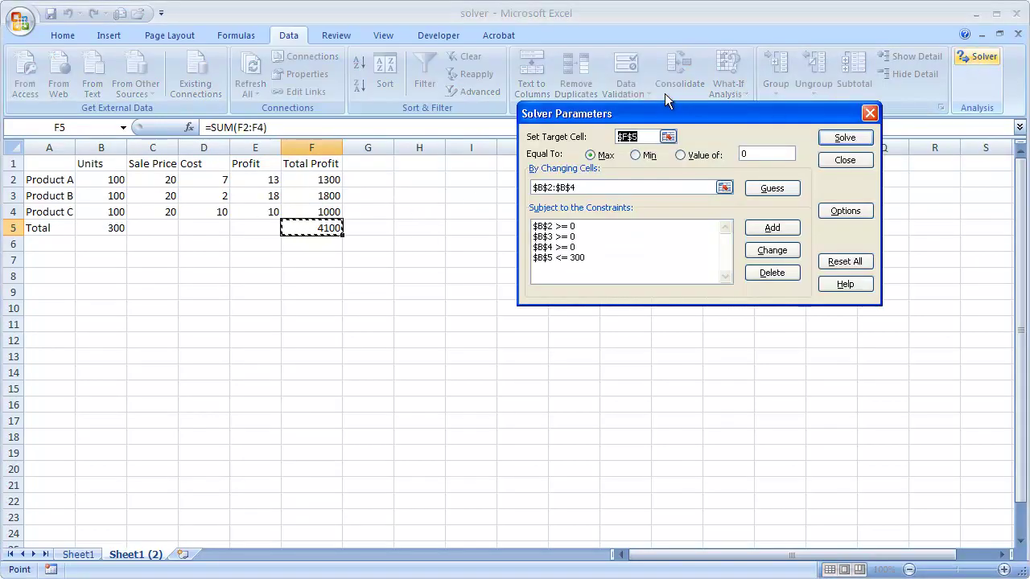
drag(664, 104, 527, 258)
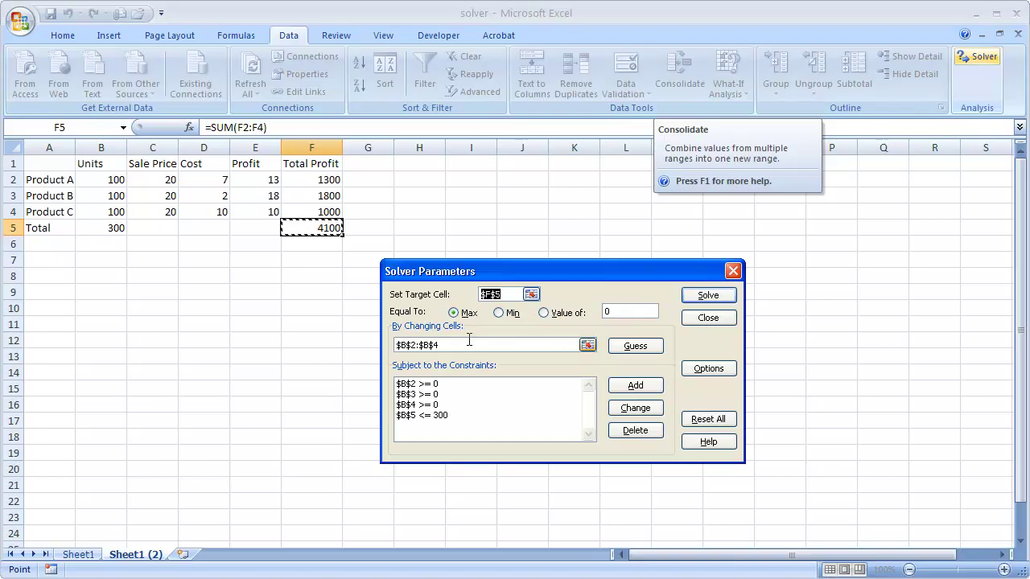
click(442, 346)
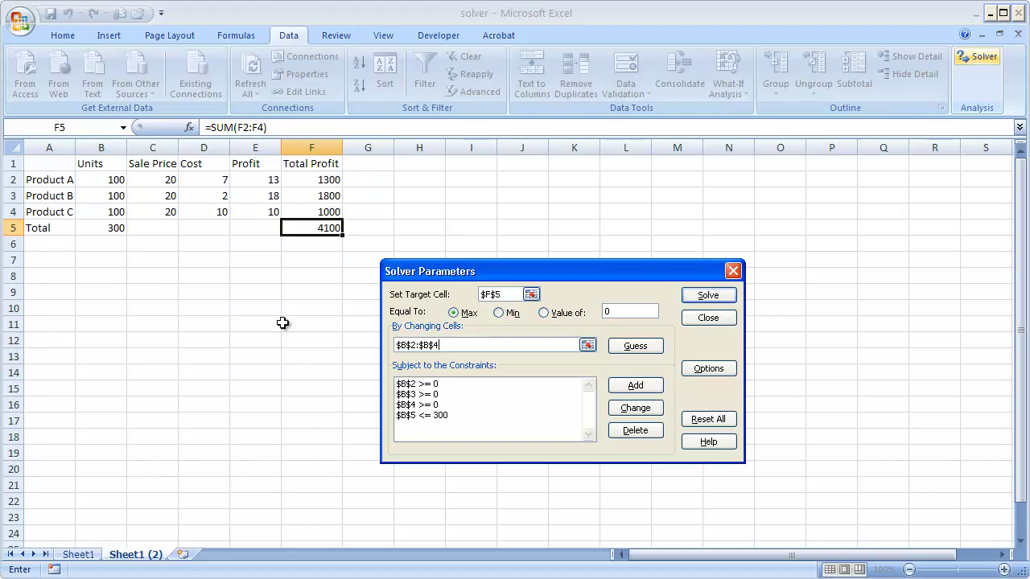
click(112, 228)
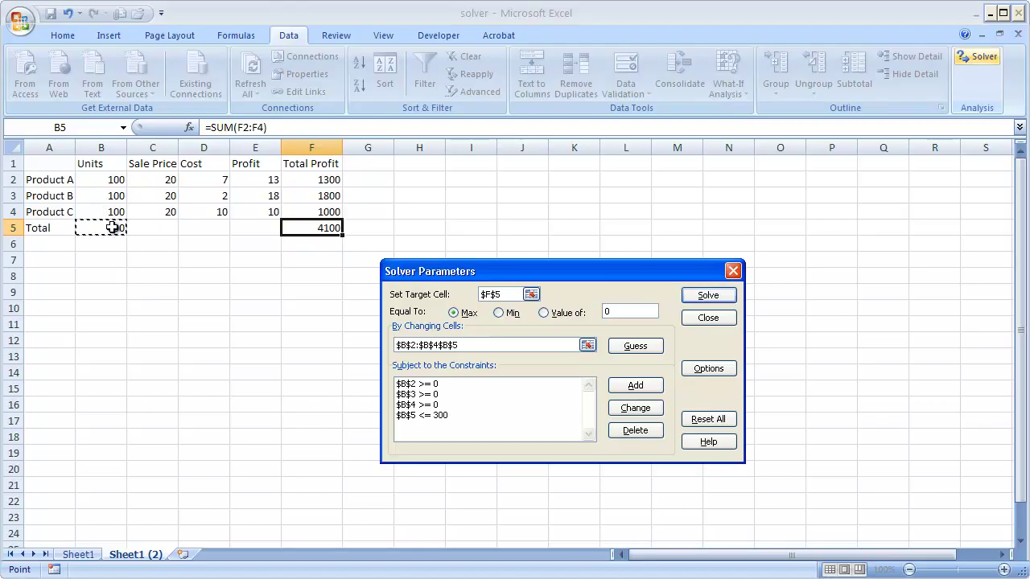
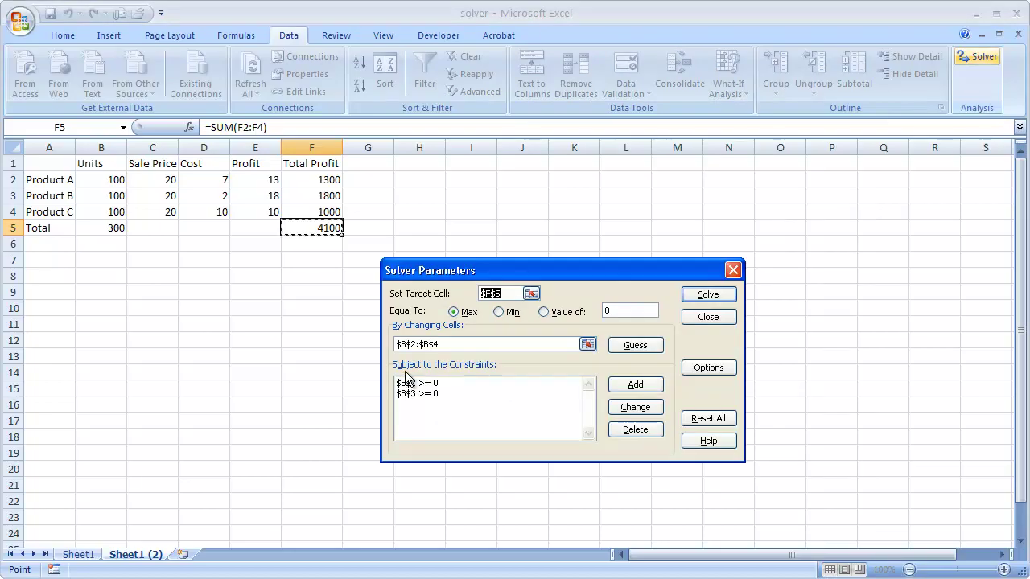
Add two Solver constraints: Product C units in $B$4 >= 0 and total units in $B$5 <= 300.
click(631, 385)
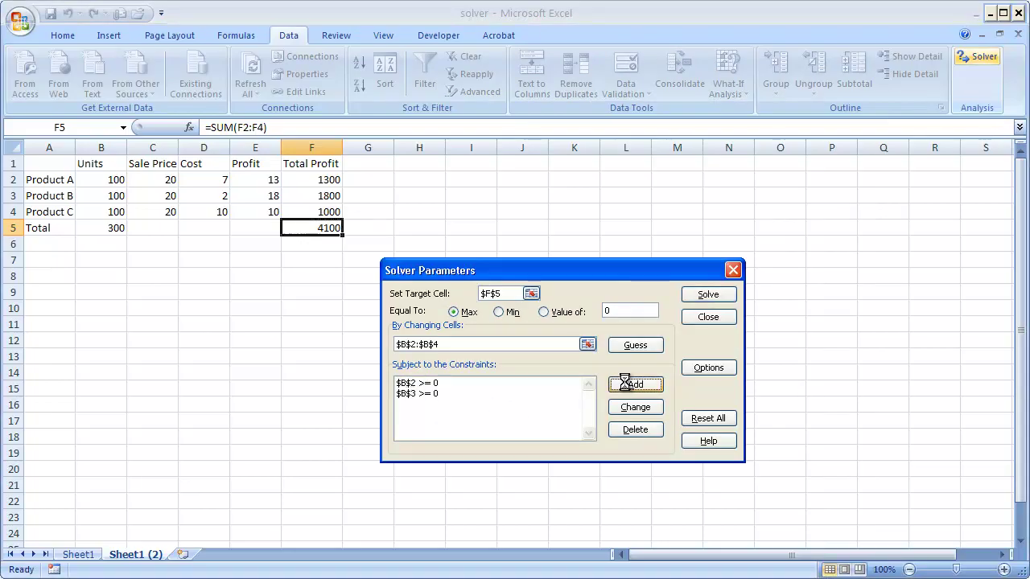
drag(563, 324, 540, 281)
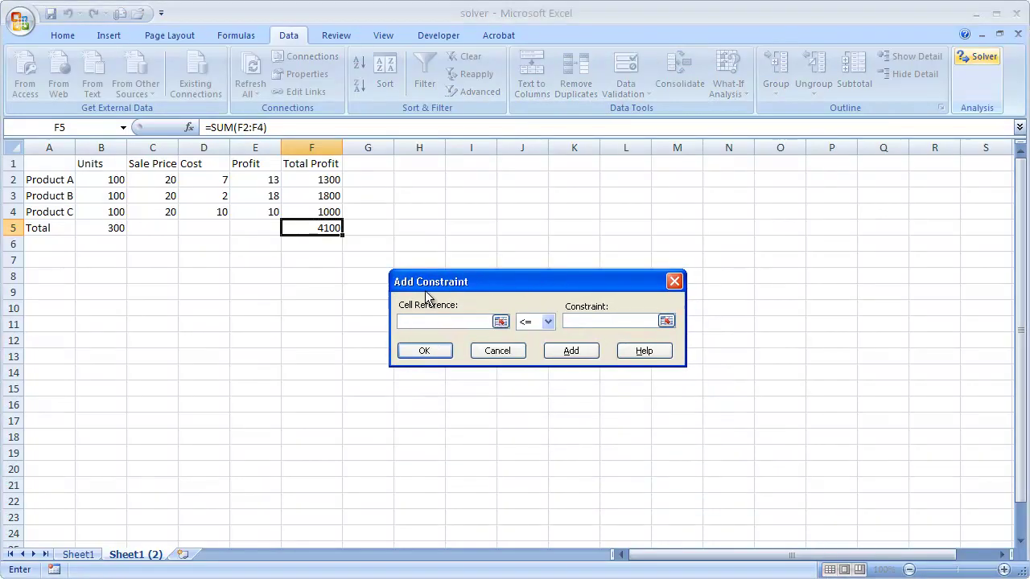
click(103, 212)
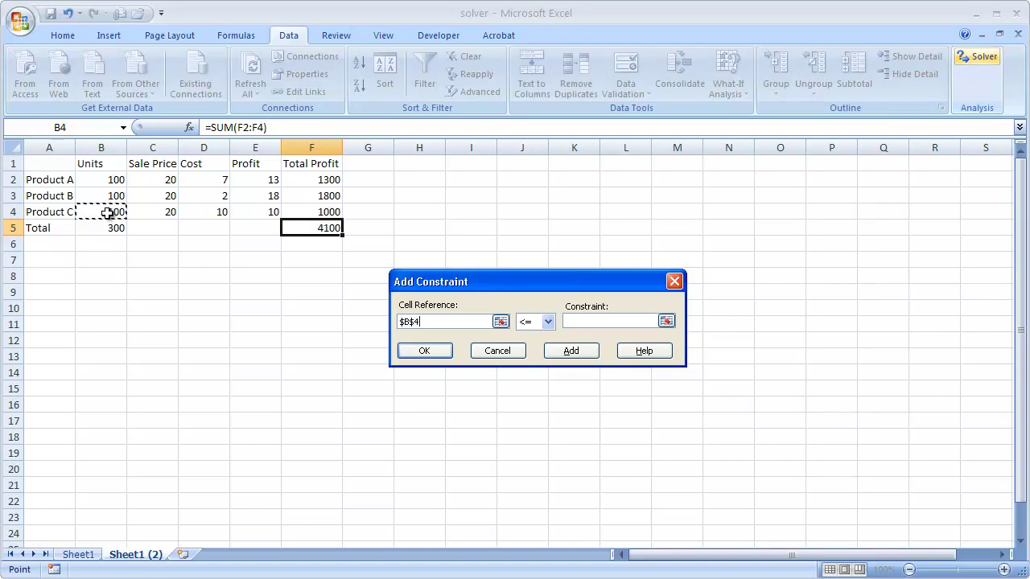
click(550, 321)
click(533, 356)
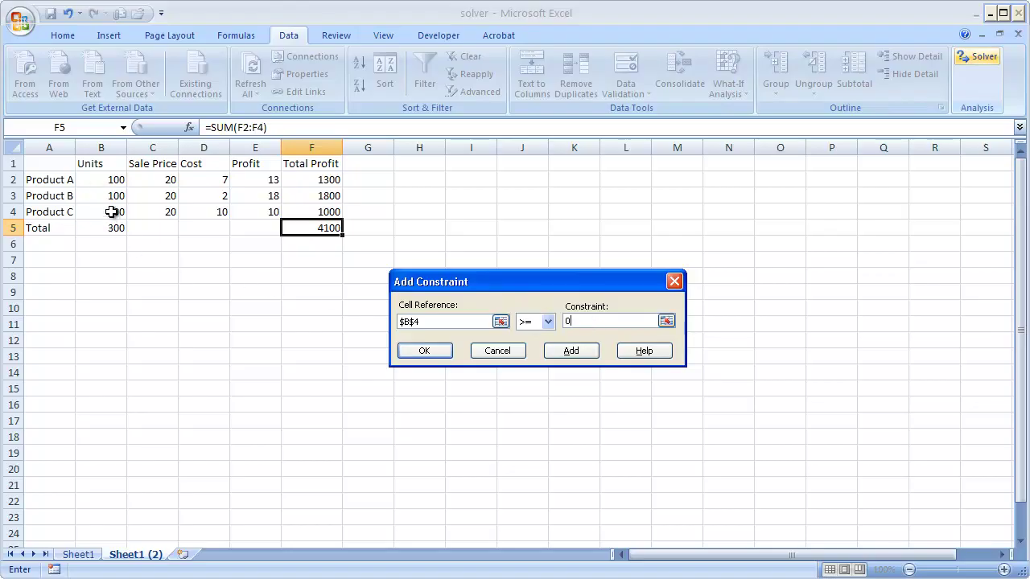
click(578, 357)
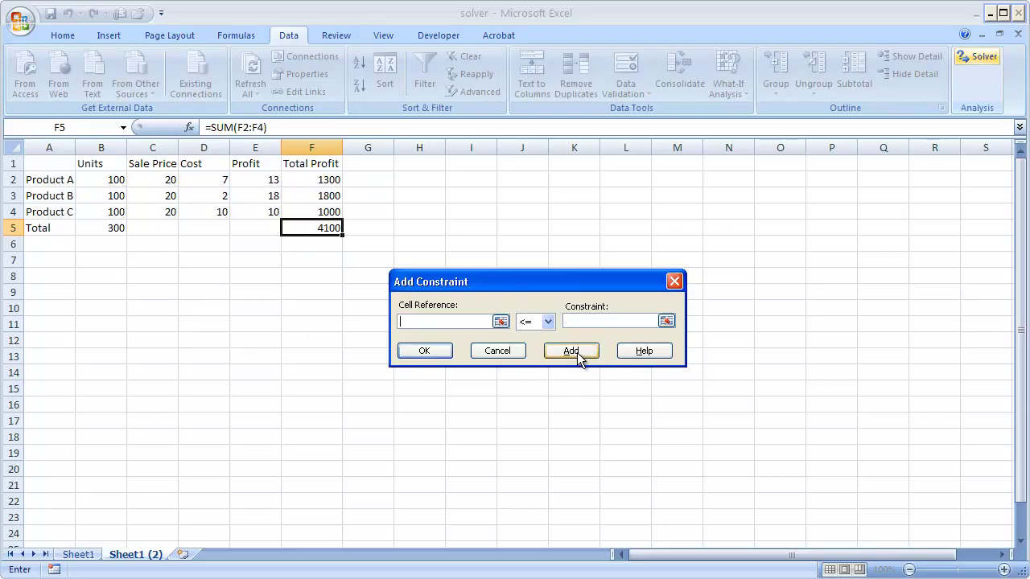
click(107, 230)
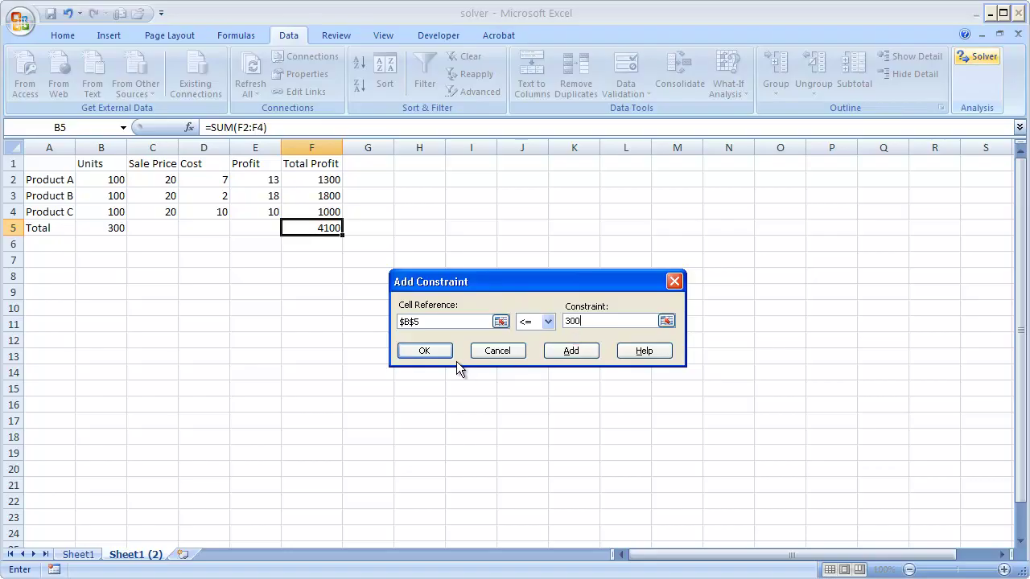
click(424, 351)
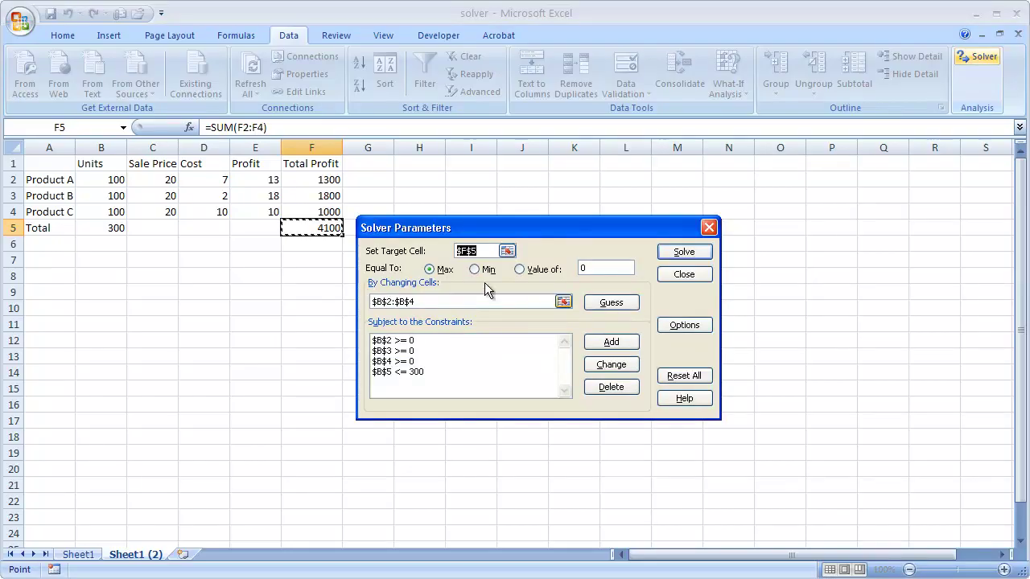
Run Solver to maximize total profit in F5 and keep the Solver solution on the worksheet.
drag(542, 226, 633, 184)
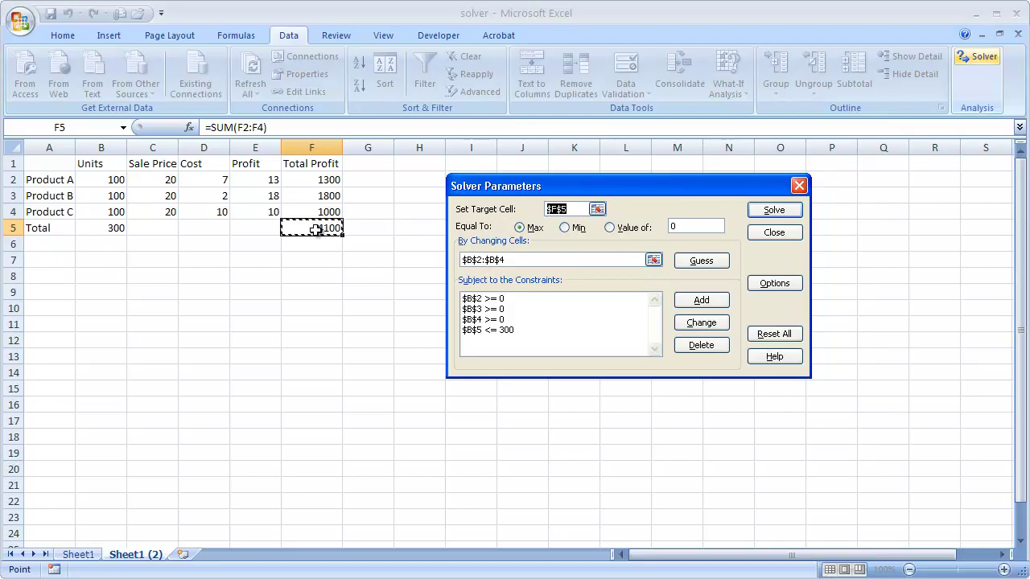
click(774, 210)
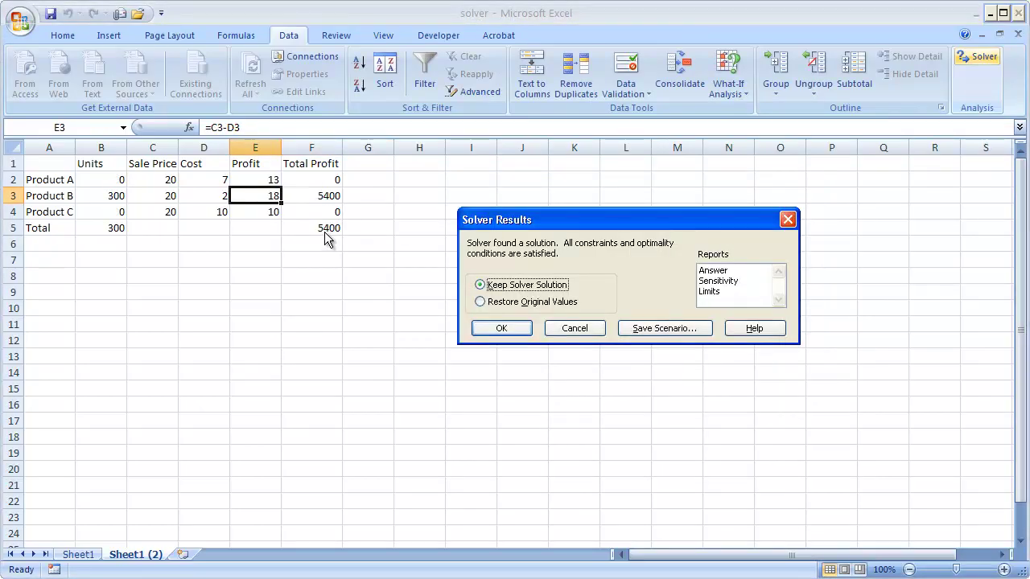
click(502, 328)
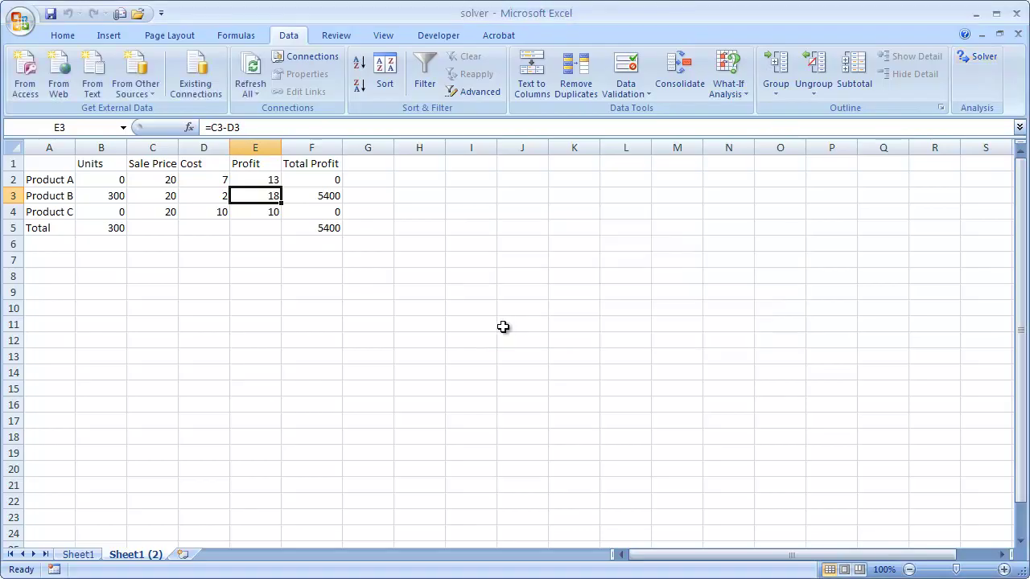